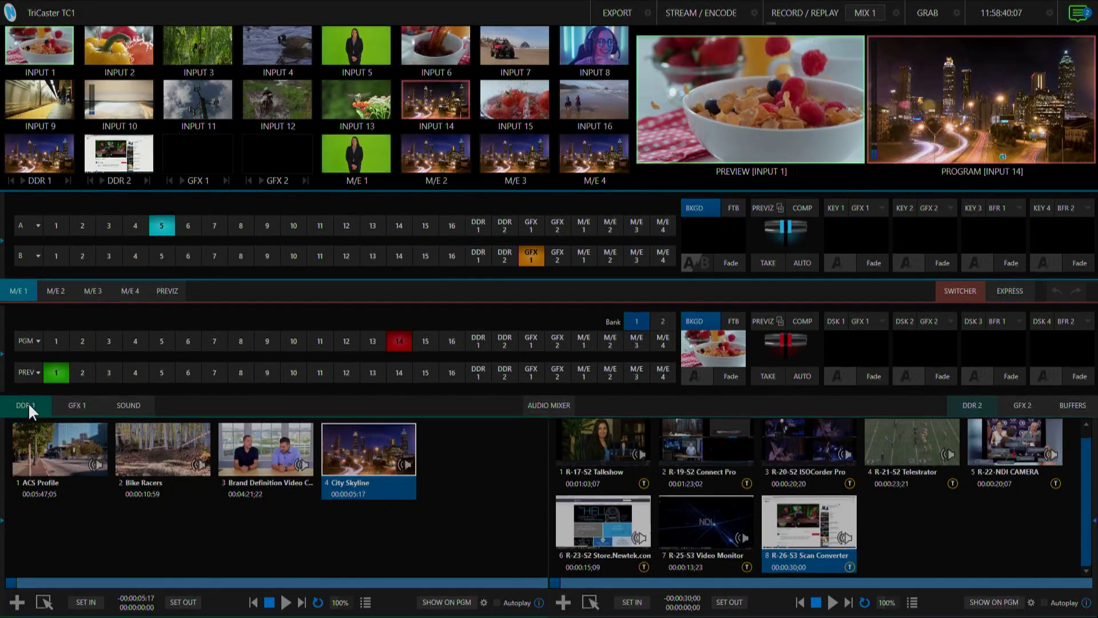
Collapse the media player bins and the M/E 1 mix effects rows.
click(25, 405)
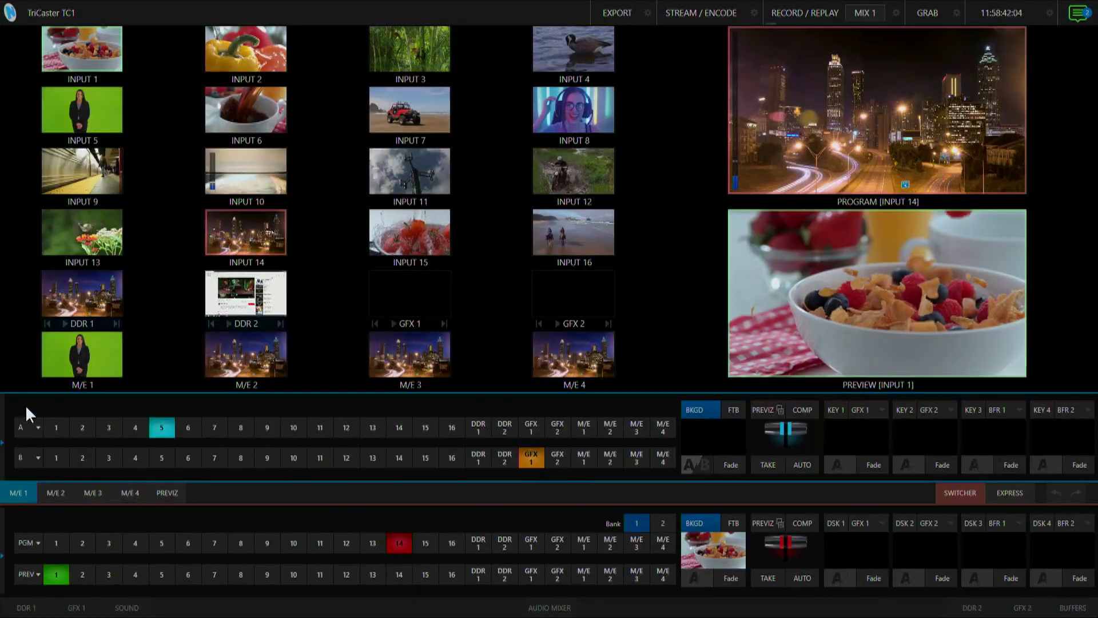
click(19, 495)
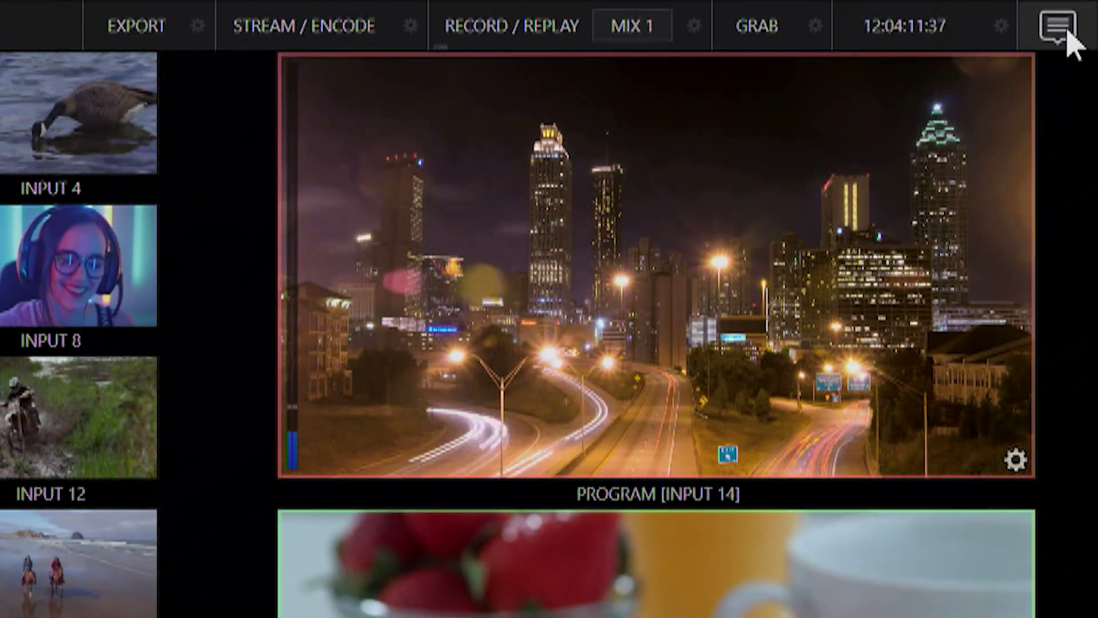
click(1060, 31)
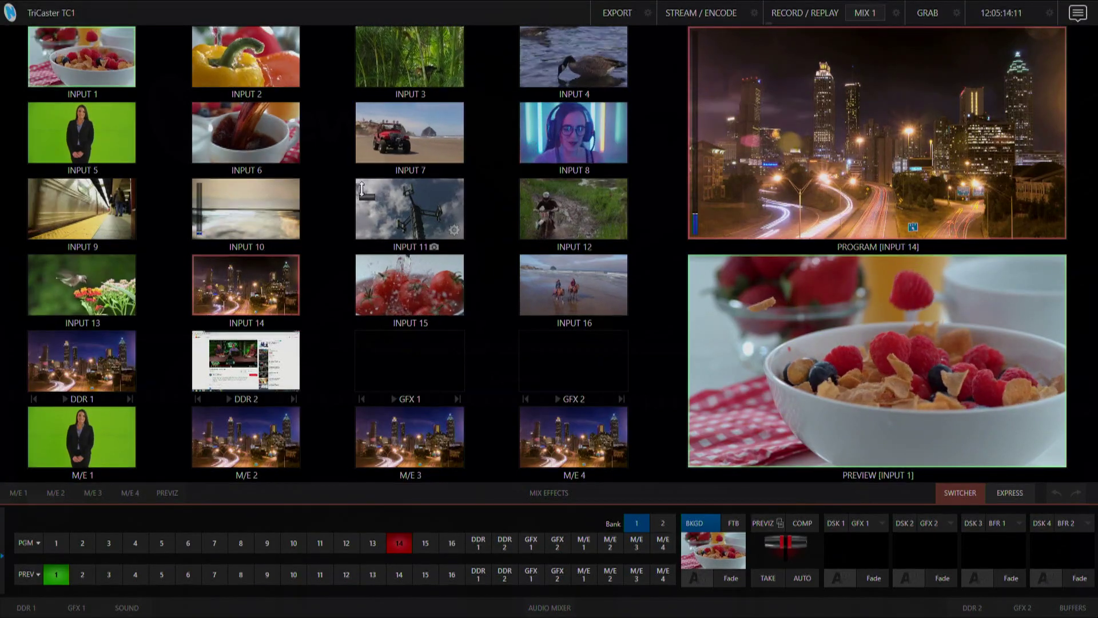
mouse_move(184, 13)
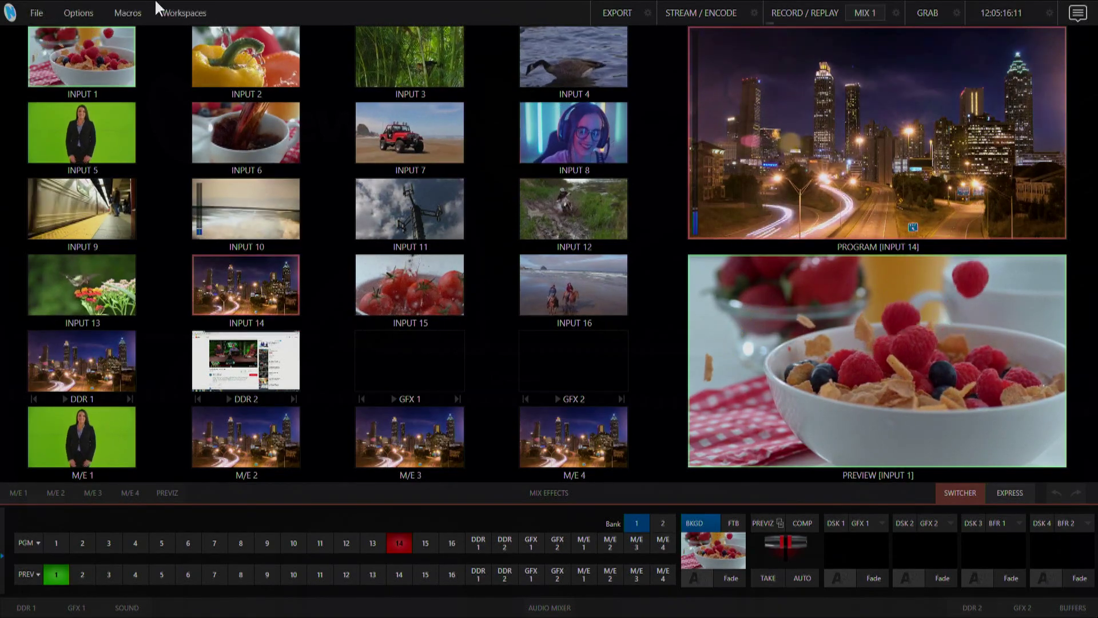
click(181, 1)
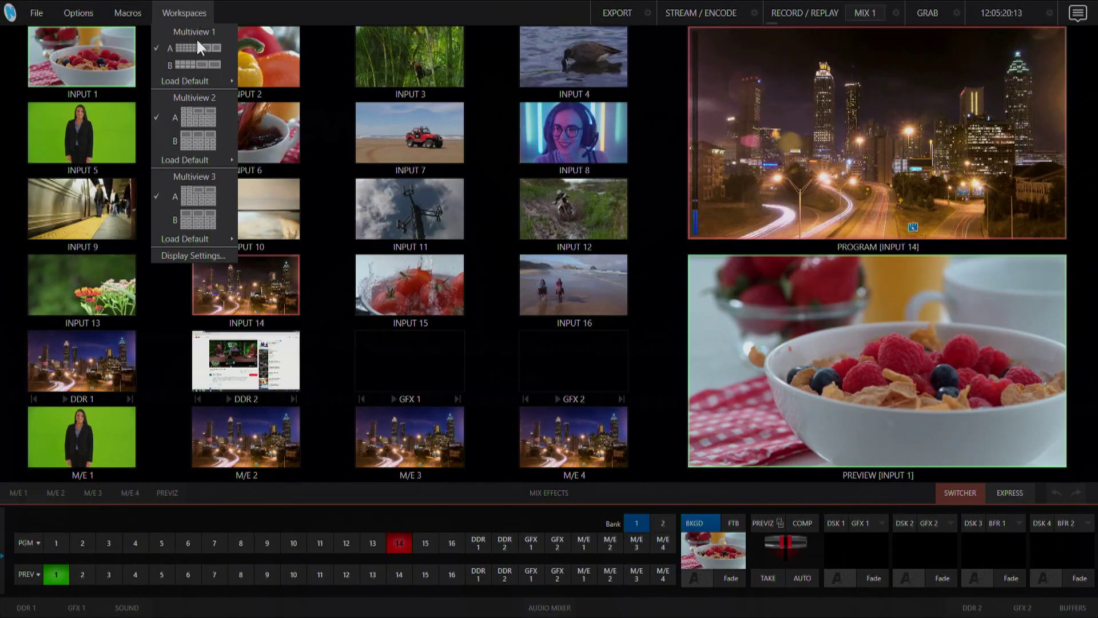
click(207, 58)
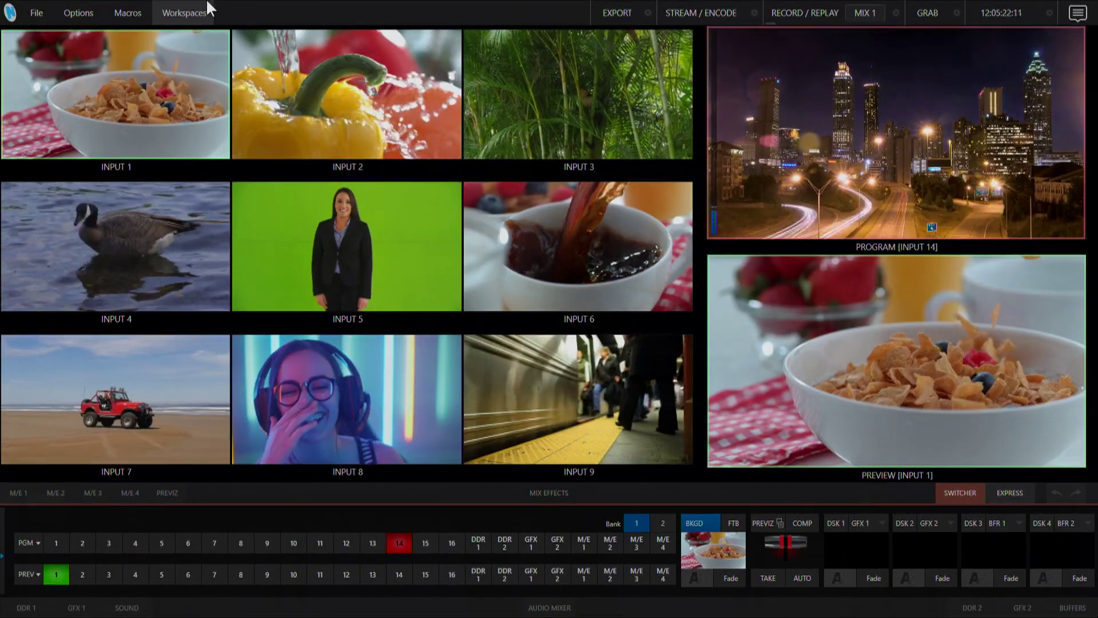
click(203, 10)
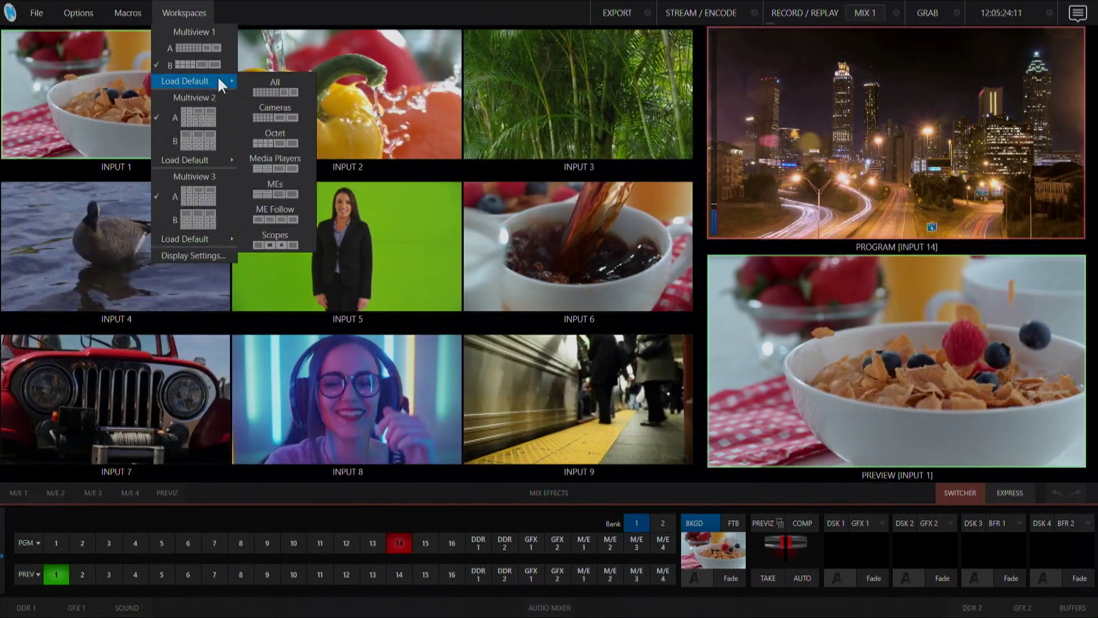
mouse_move(185, 80)
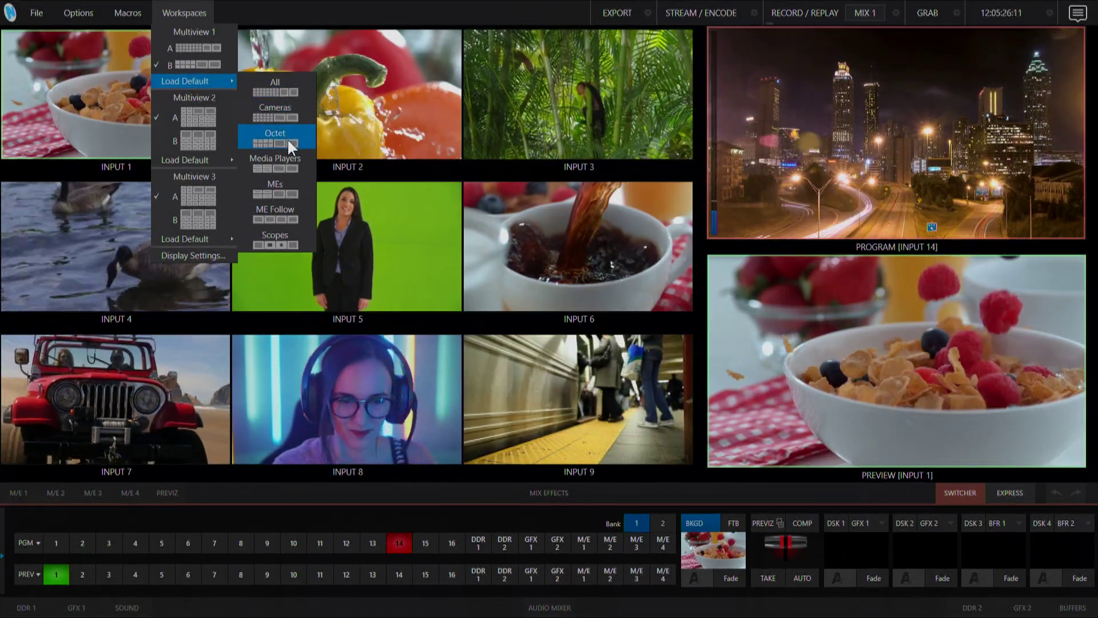
click(287, 138)
click(192, 16)
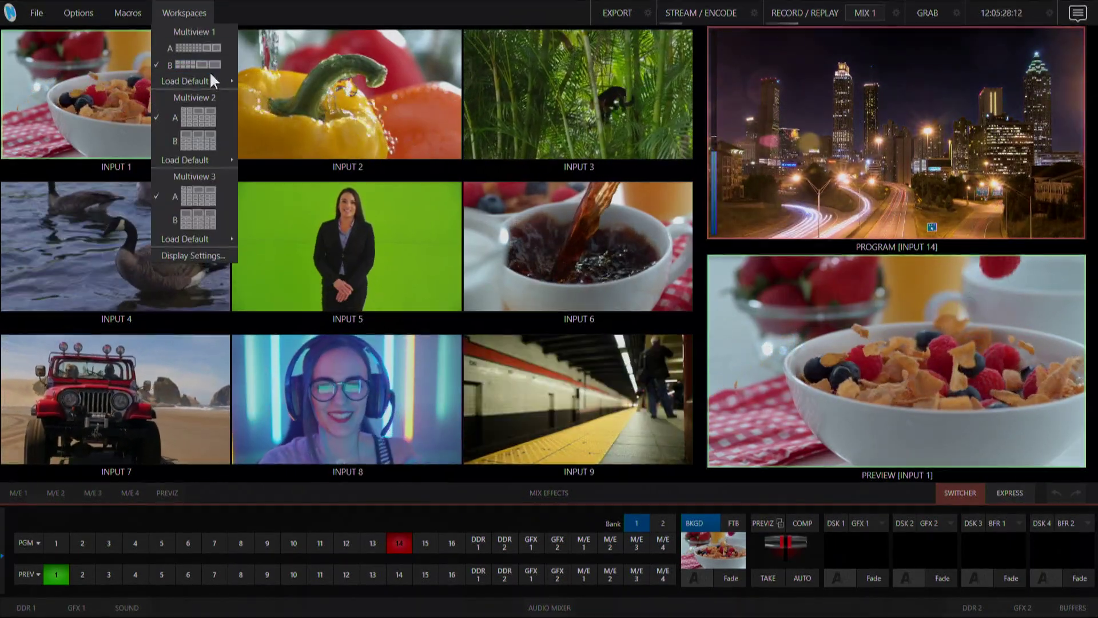
click(277, 161)
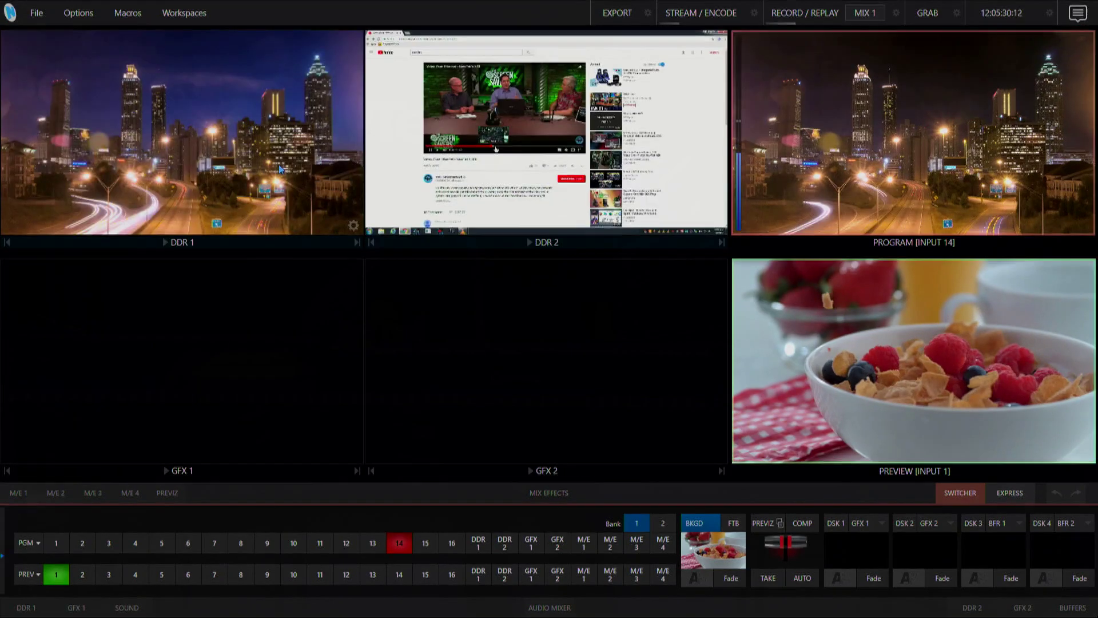
click(183, 11)
click(199, 48)
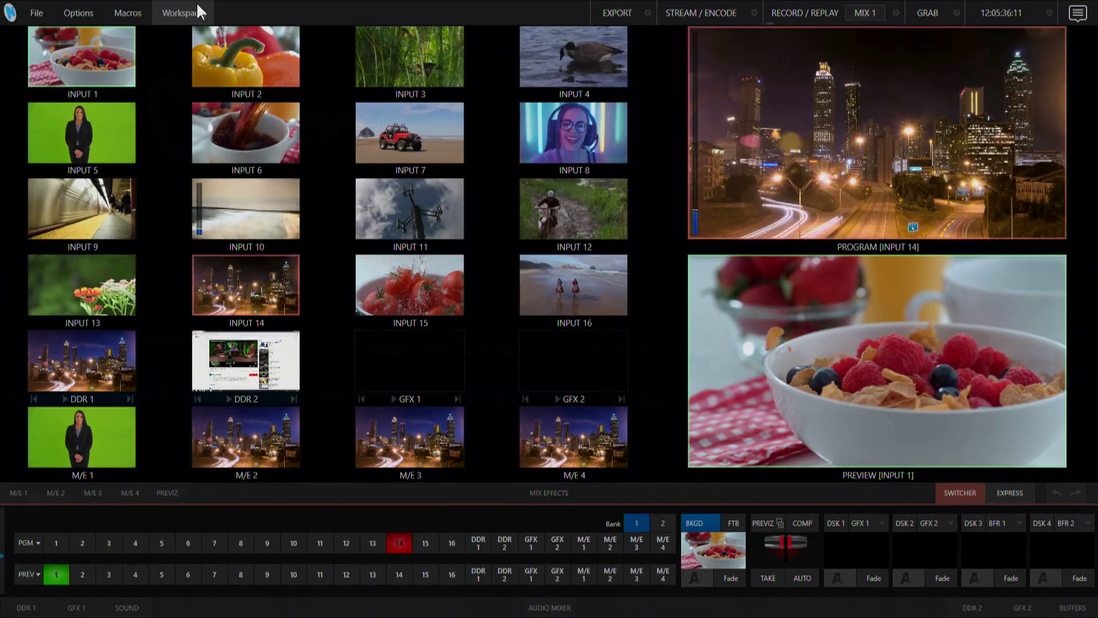
Switch to the full-screen multiview layout showing all sources and scopes.
click(199, 12)
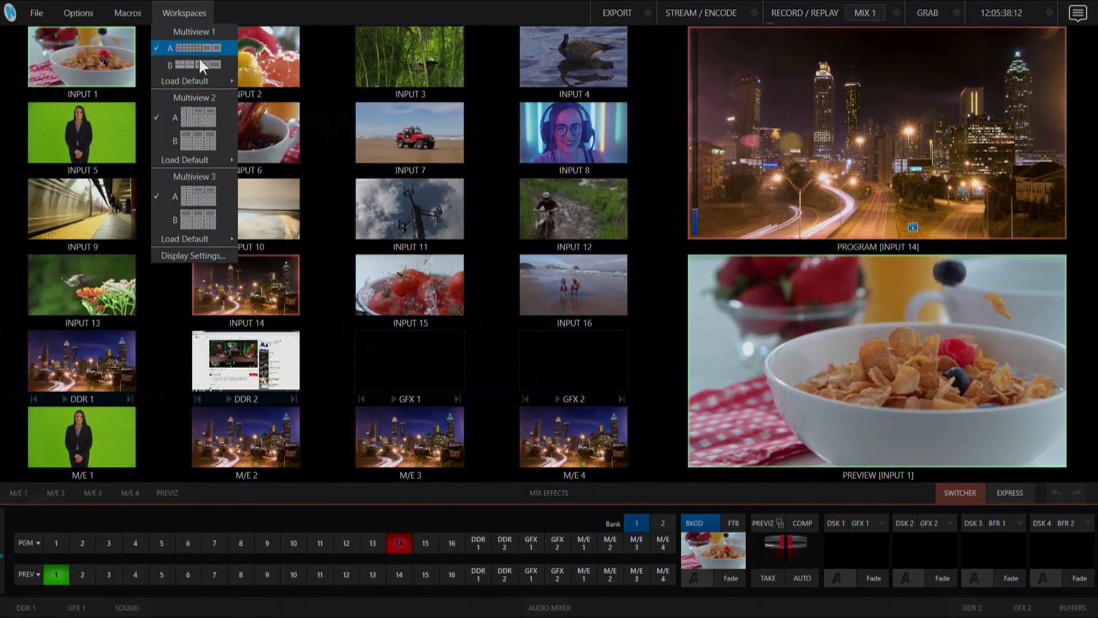
click(201, 138)
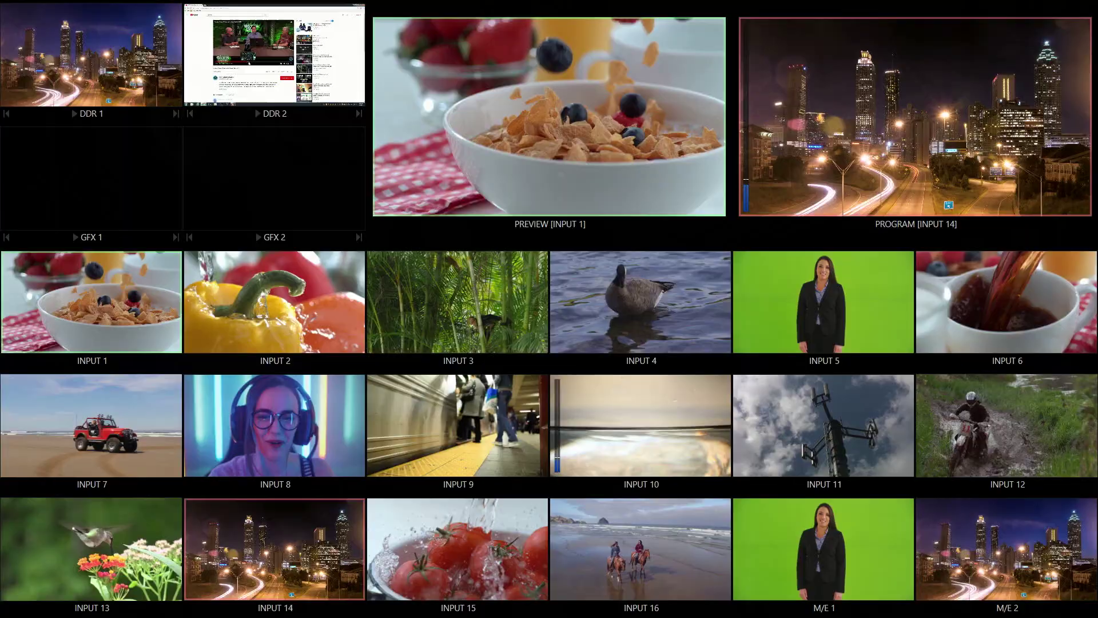